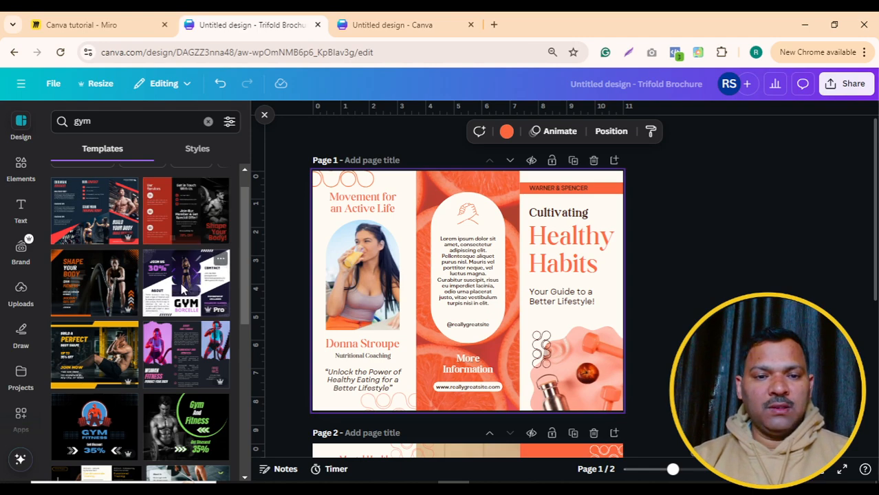
Apply both pages of the Dark Blue Neon Green Gym & Athletics Fitness Trifold Brochure template and close the spare untitled design.
left_click(182, 292)
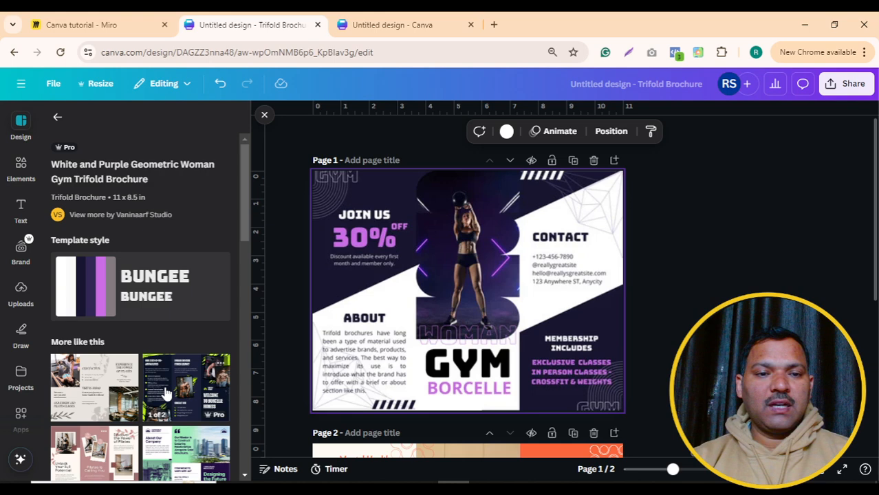
left_click(166, 393)
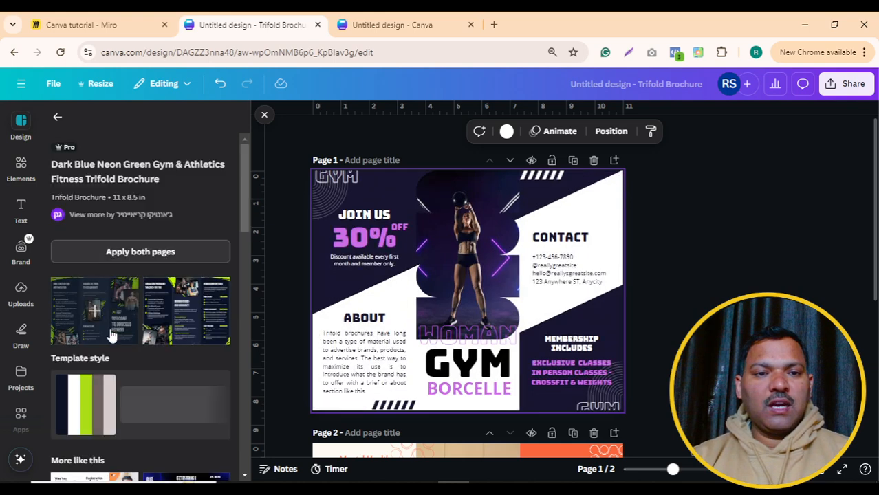
left_click(165, 254)
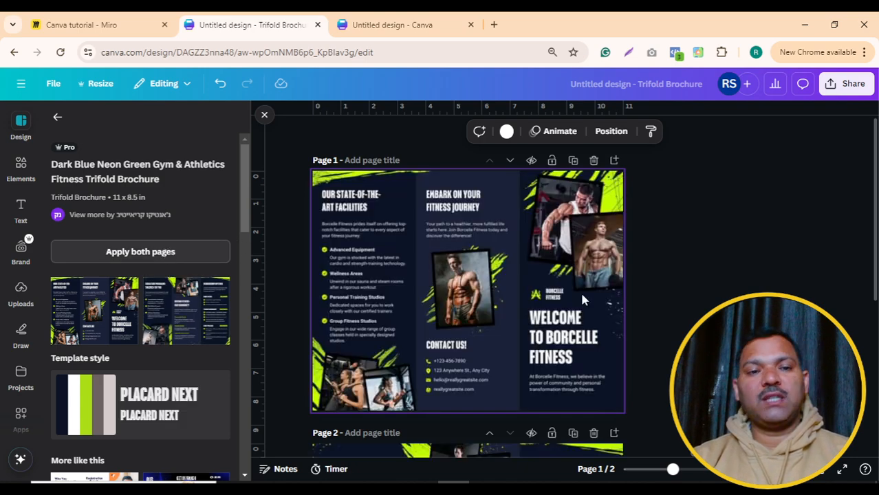
scroll(762, 273, "down", 2)
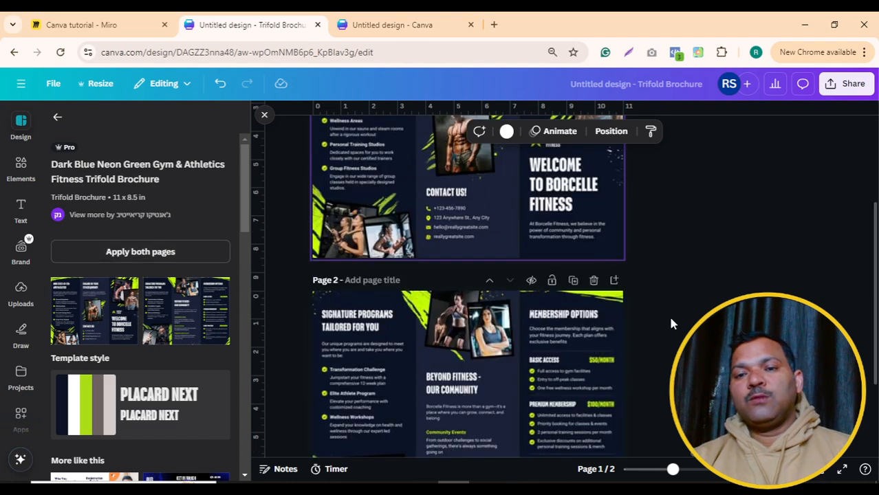
scroll(671, 321, "down", 2)
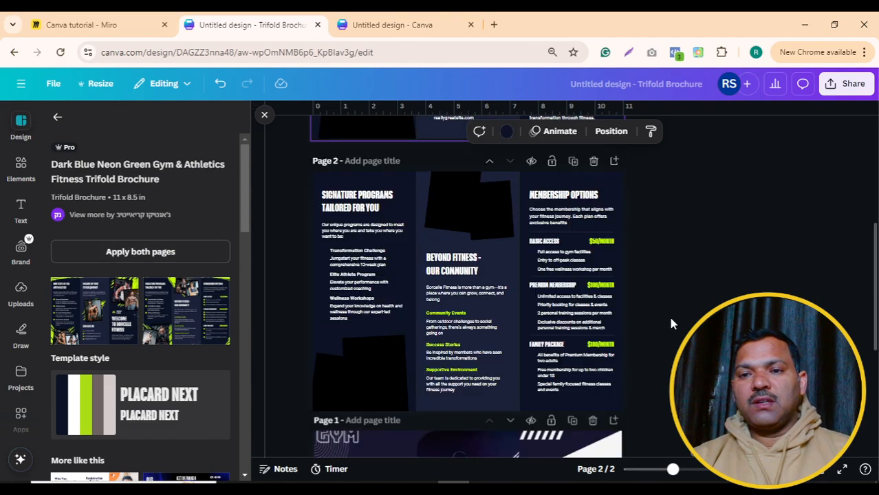
scroll(671, 322, "up", 3)
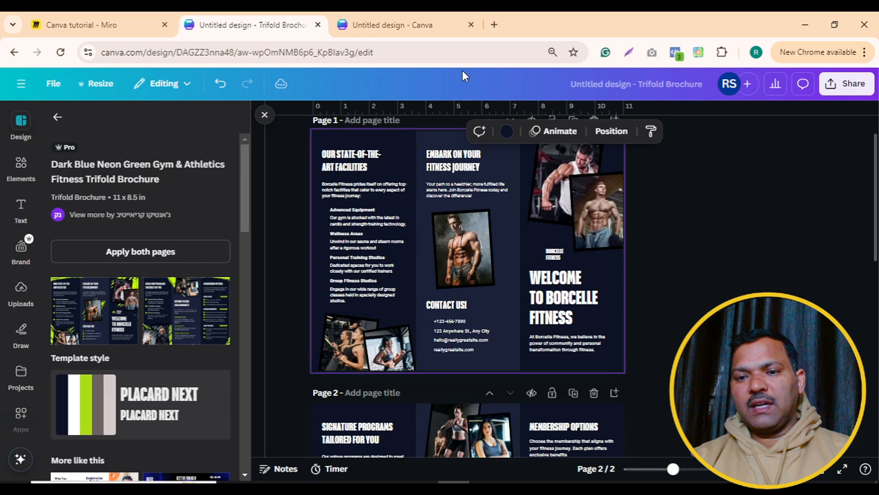
left_click(471, 25)
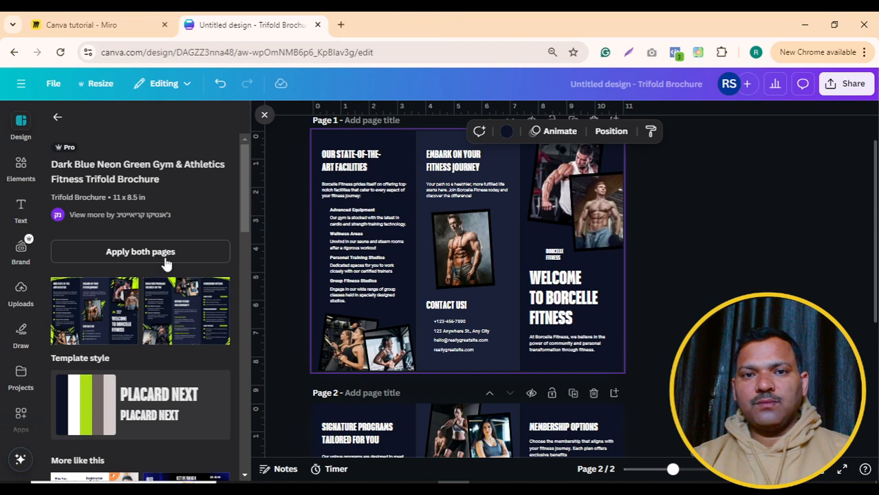
scroll(153, 369, "down", 2)
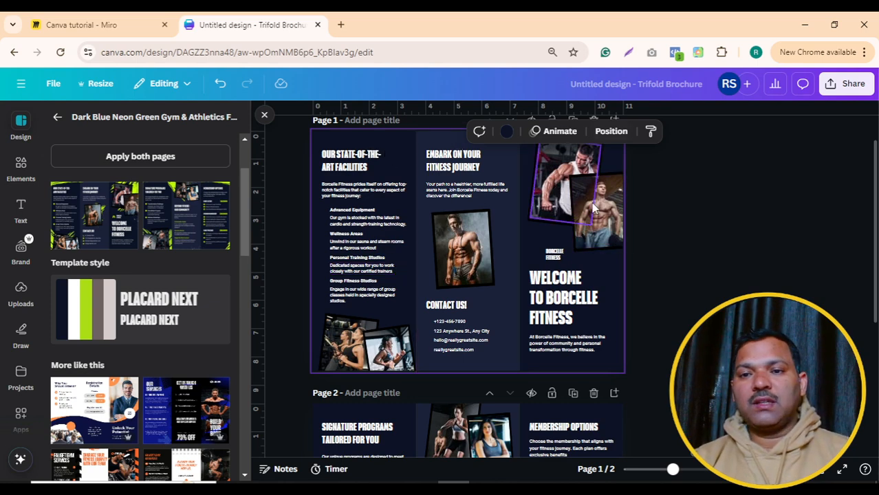
Remove the five photos from page 1, on the cover, middle and facilities panels, keeping their empty picture frames.
left_click(559, 196)
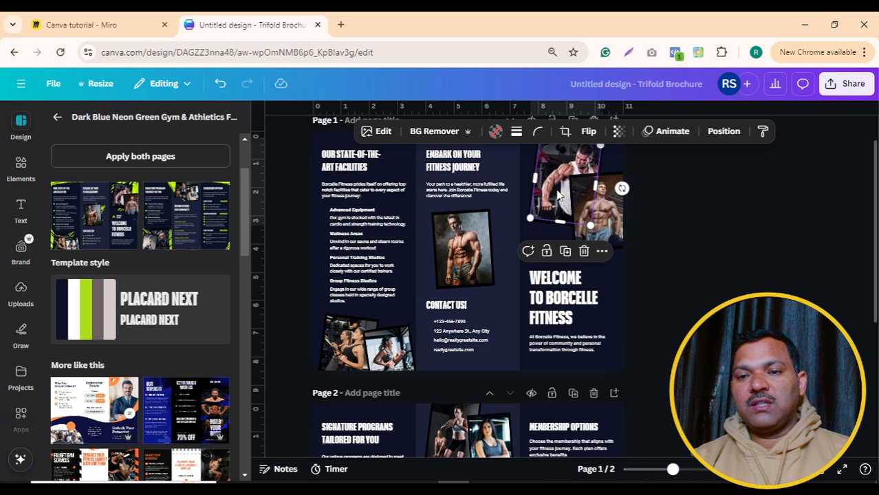
key("Delete")
left_click(599, 206)
key("Delete")
left_click(474, 256)
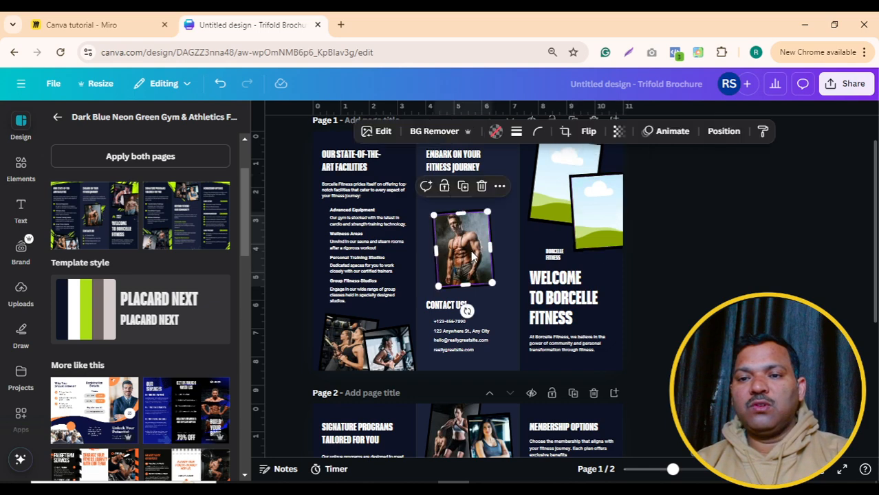
key("Delete")
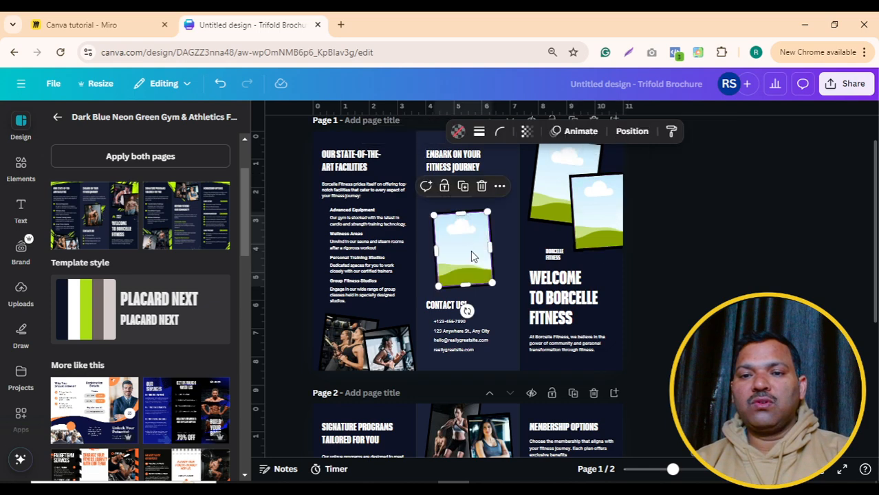
left_click(399, 355)
key("Delete")
left_click(359, 355)
key("Delete")
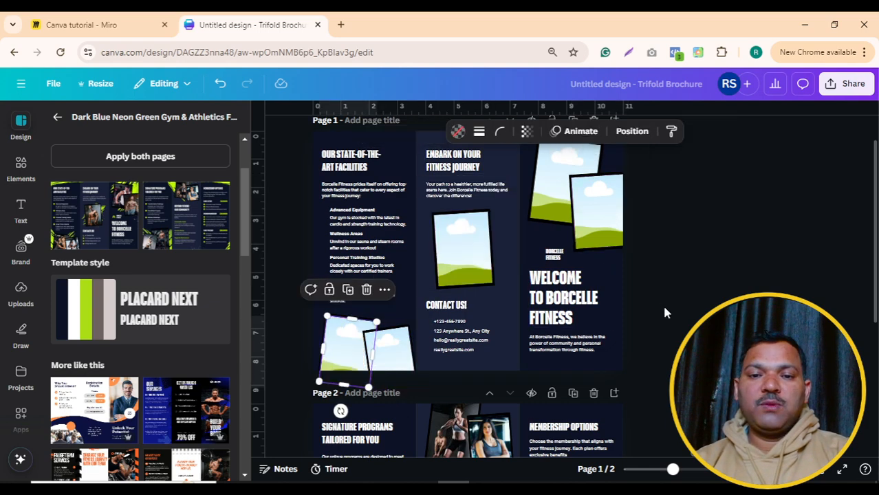
left_click(664, 307)
scroll(401, 285, "up", 1)
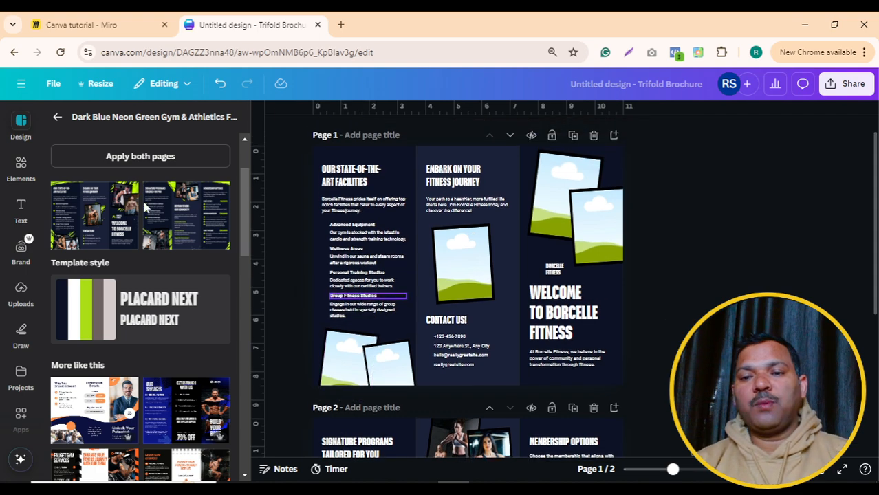
Search the elements library for "gym" and show all of the photo results.
left_click(21, 297)
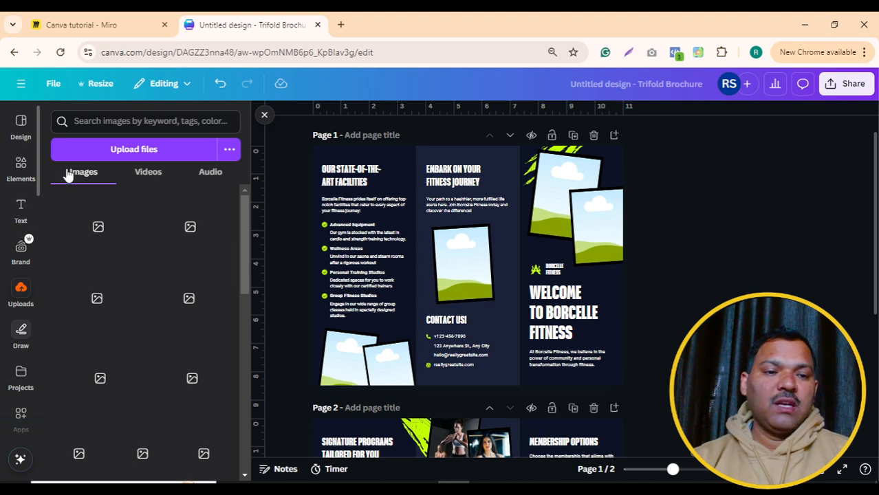
left_click(21, 175)
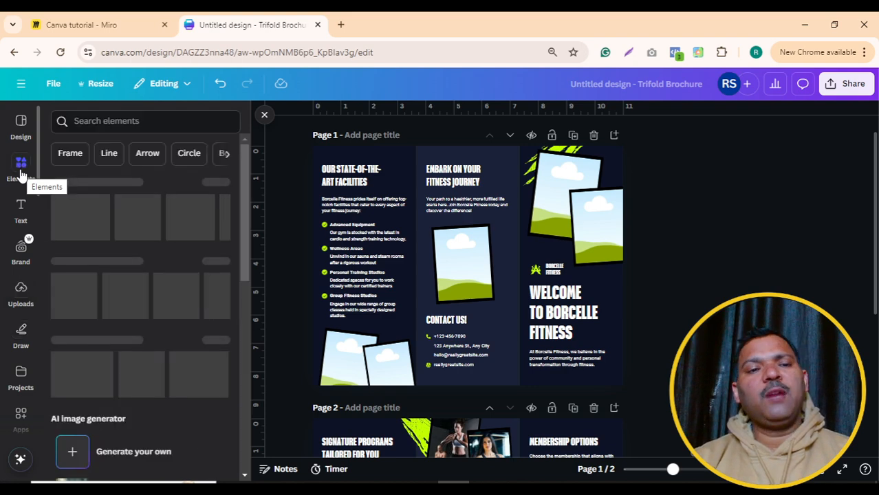
left_click(120, 120)
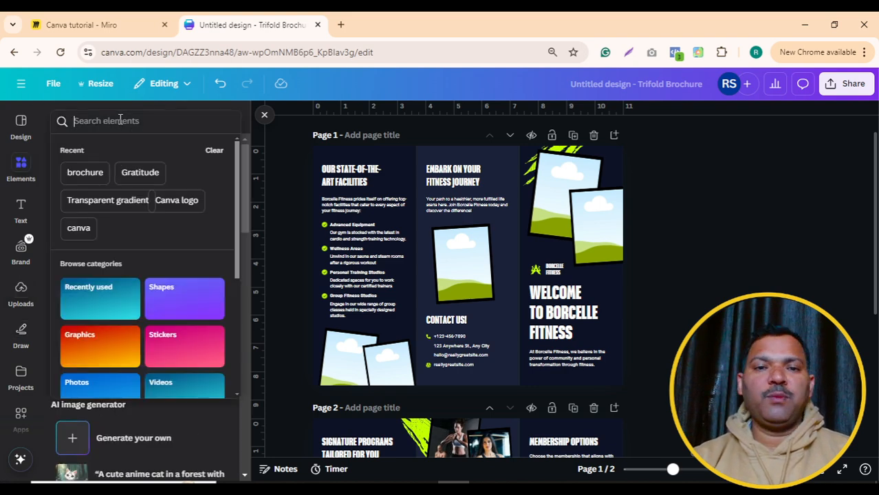
type("gym")
key("Return")
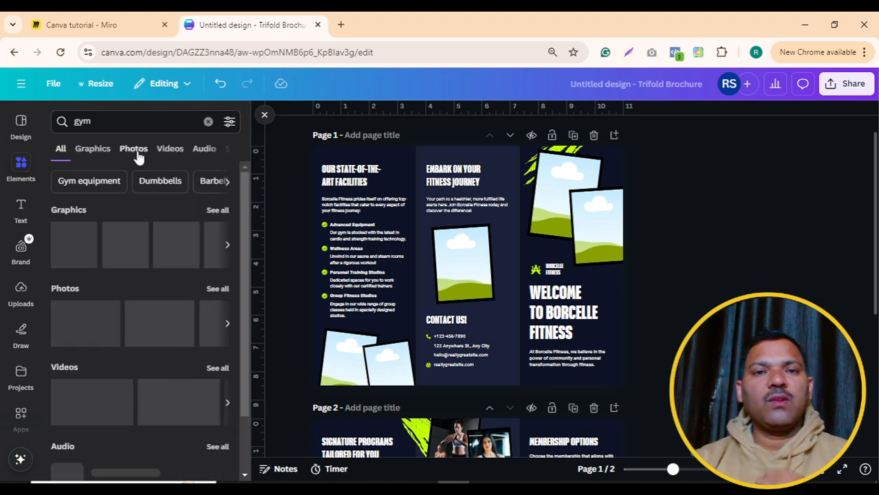
left_click(222, 292)
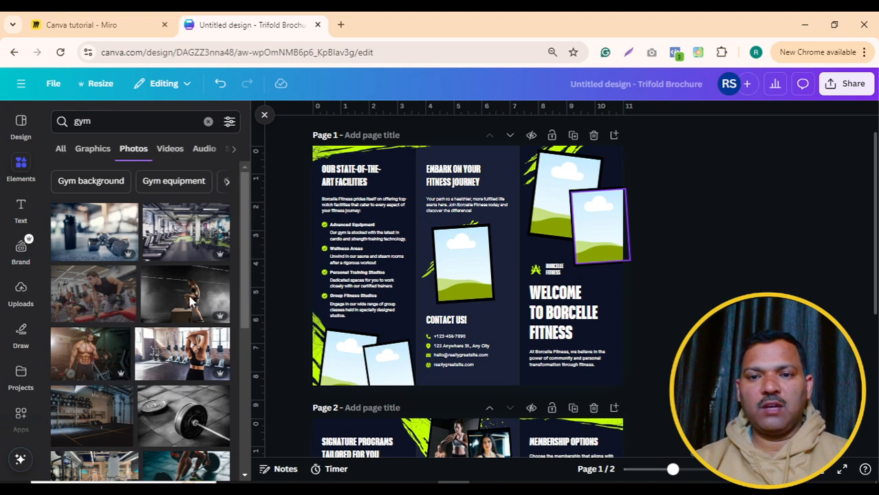
Place the gym photo of the woman stretching with raised arms into the lower picture frame of page 1's cover panel.
left_click(187, 364)
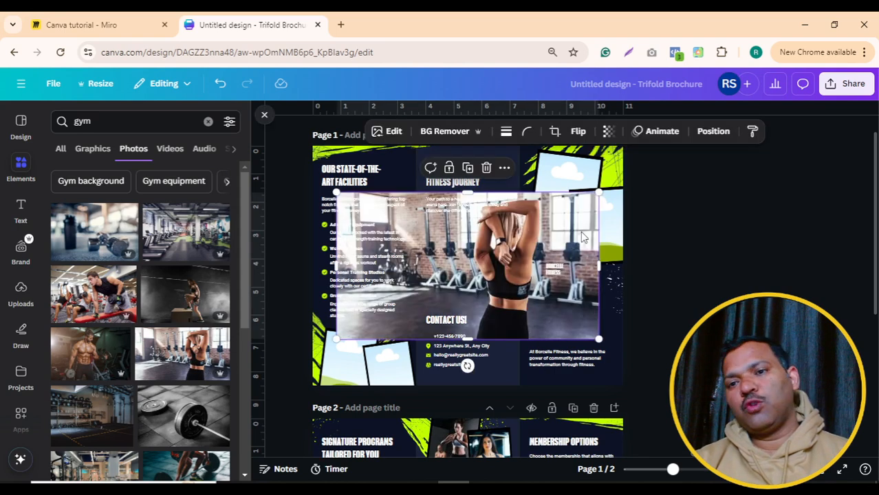
left_click_drag(585, 236, 609, 270)
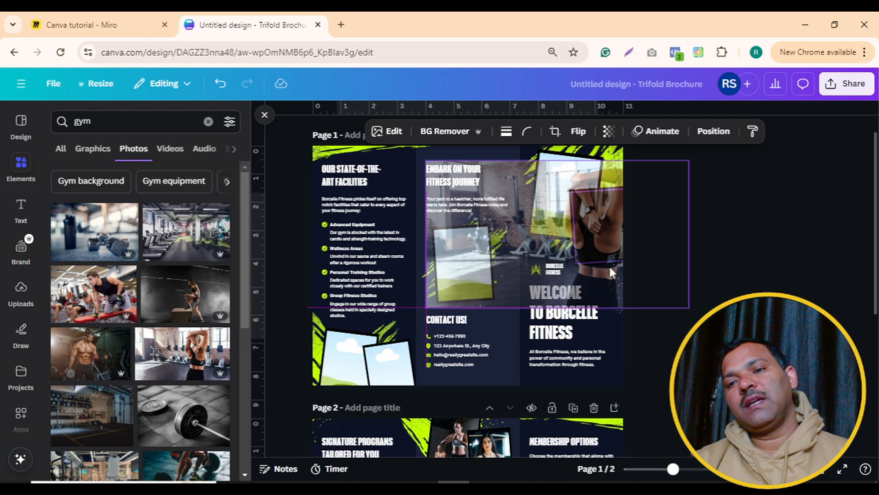
left_click(732, 292)
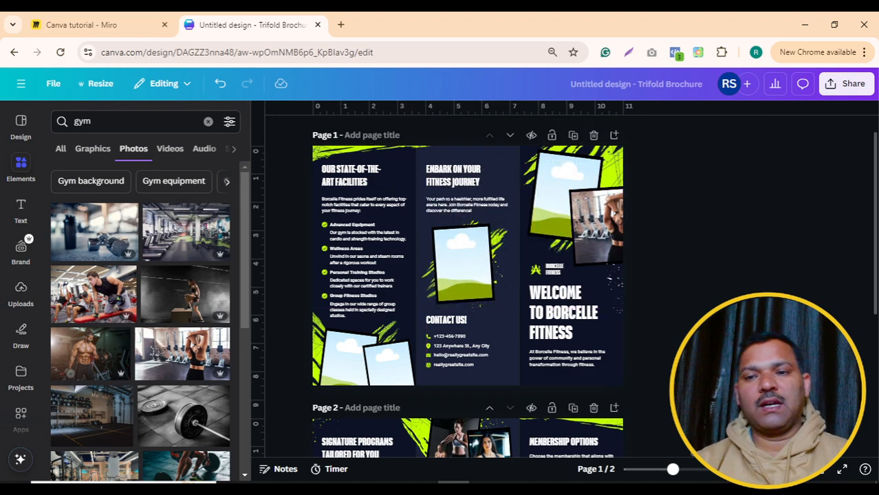
Shift the woman's photo within its cover frame crop so that she sits near the middle of the frame.
left_click(598, 231)
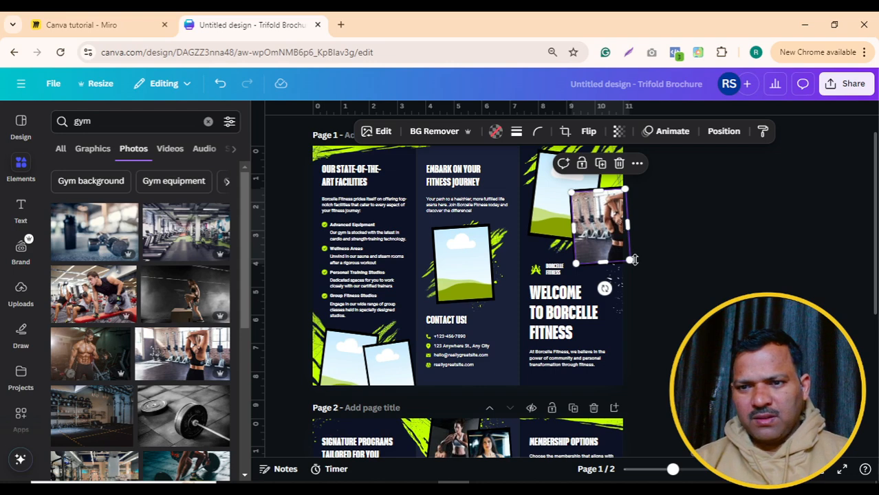
double_click(605, 233)
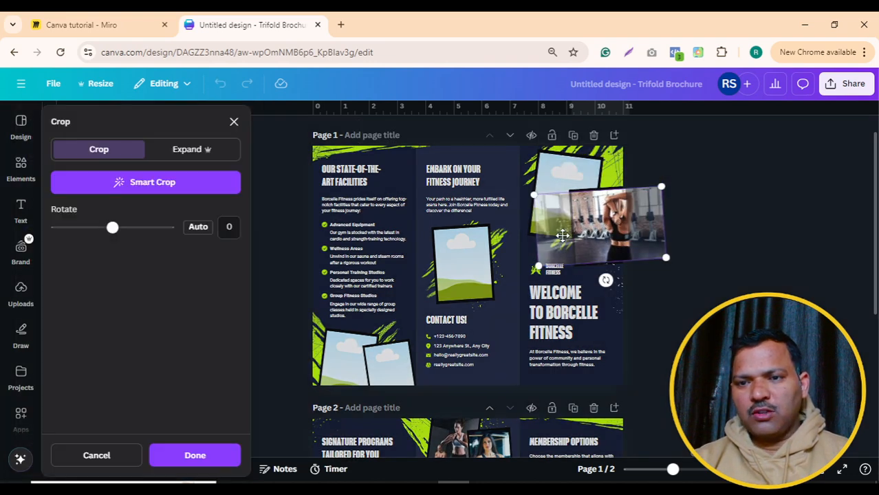
left_click_drag(598, 230, 584, 224)
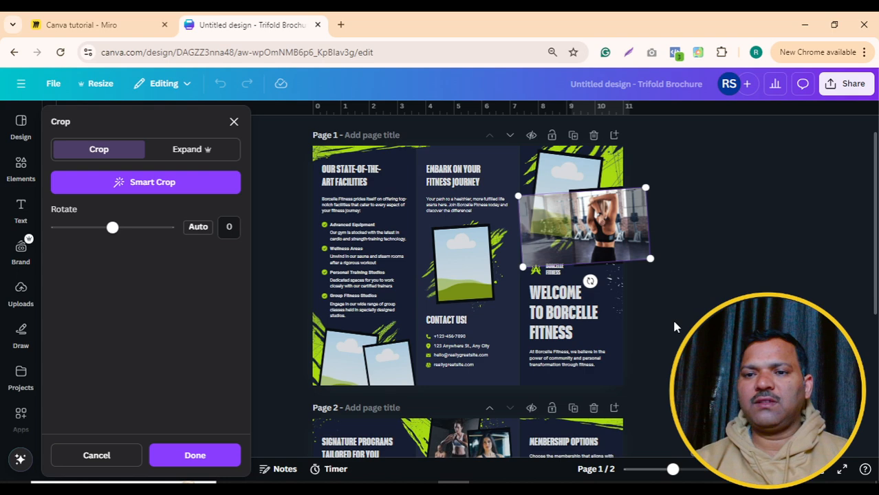
left_click(654, 357)
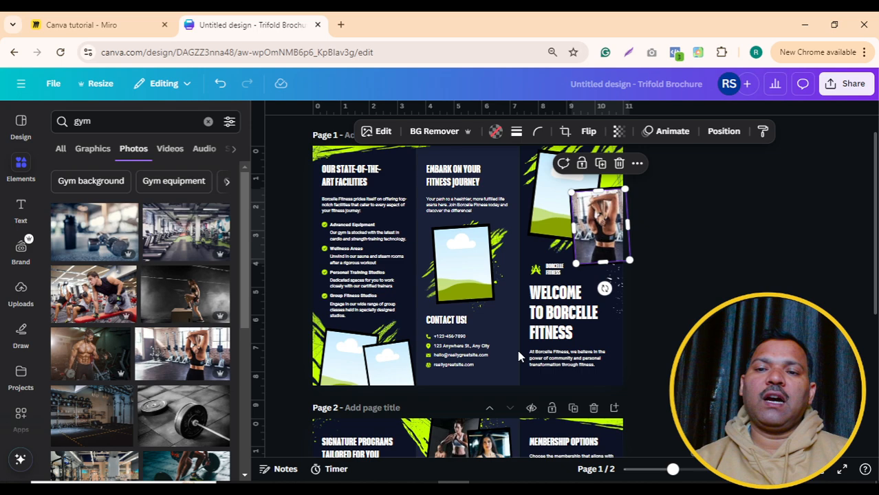
left_click(556, 303)
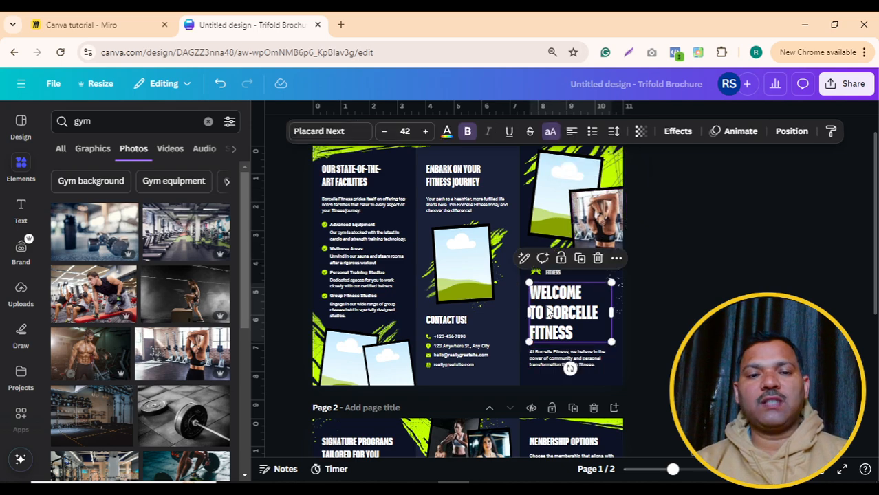
left_click(317, 187)
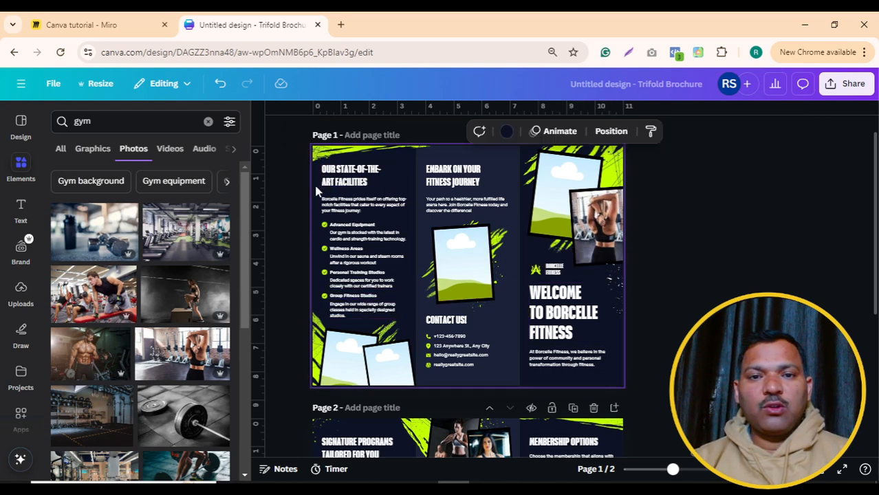
left_click(507, 134)
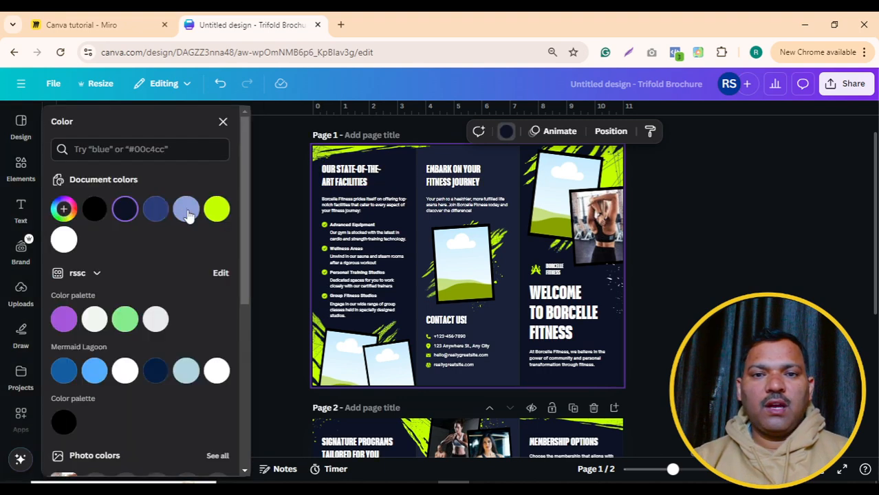
key("Escape")
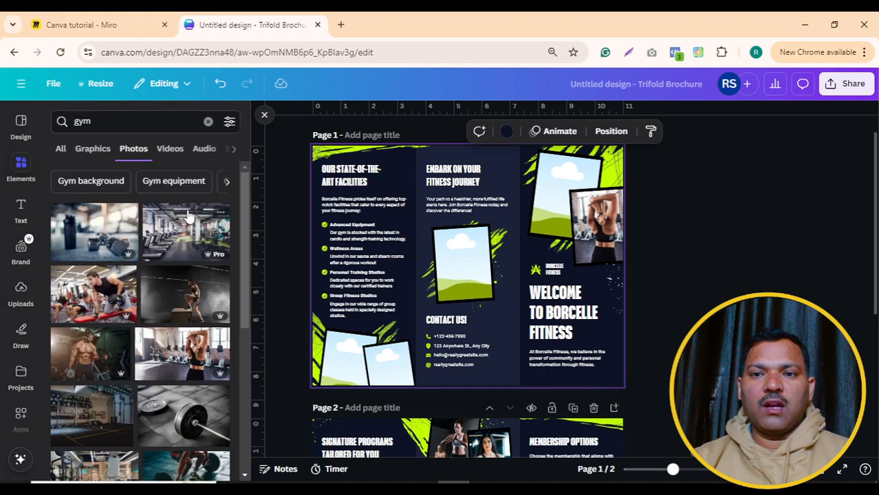
Delete the large gym interior photo covering page 1.
left_click(507, 131)
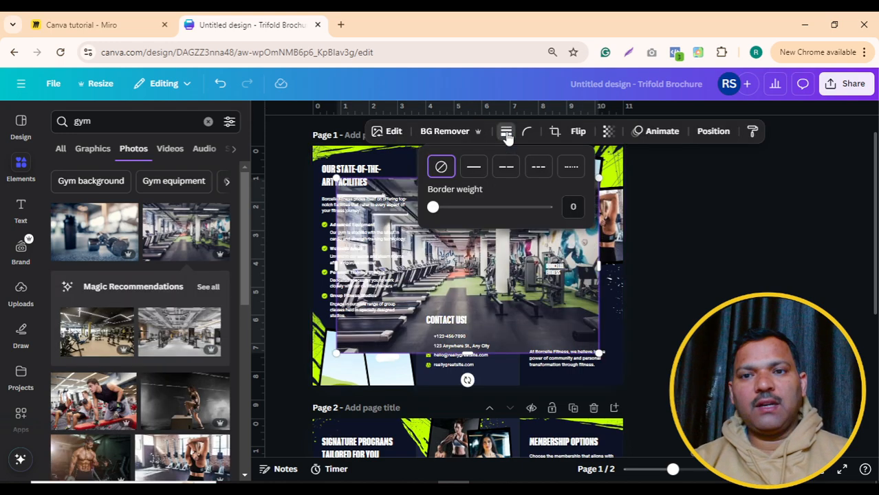
left_click(617, 378)
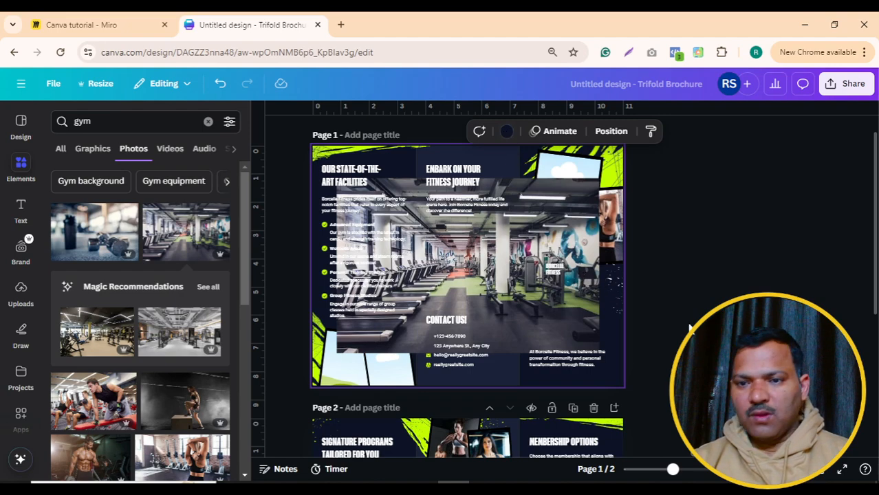
left_click(567, 310)
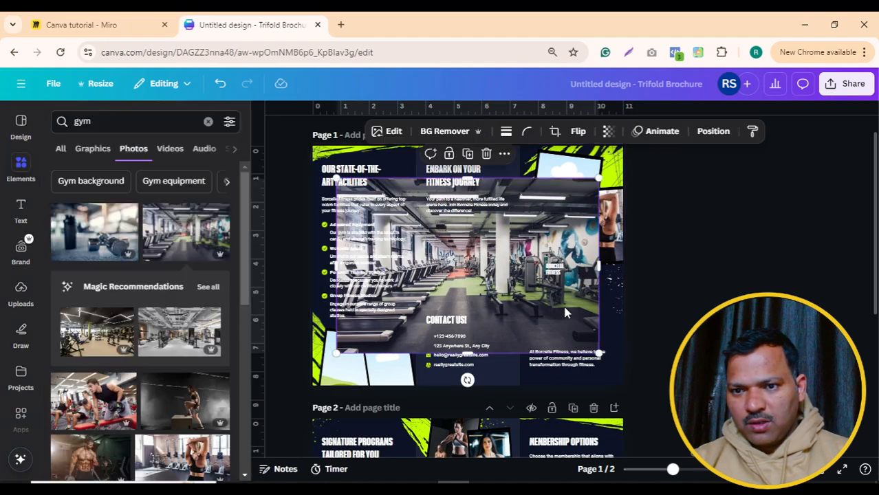
key("Delete")
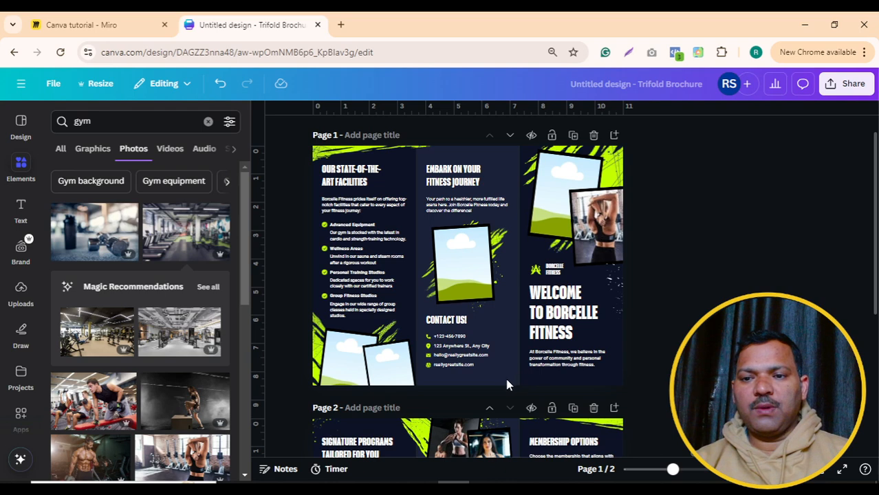
Change page 1's background colour to the purple of the rssc brand colour palette, trying the palette's light green first.
left_click(601, 384)
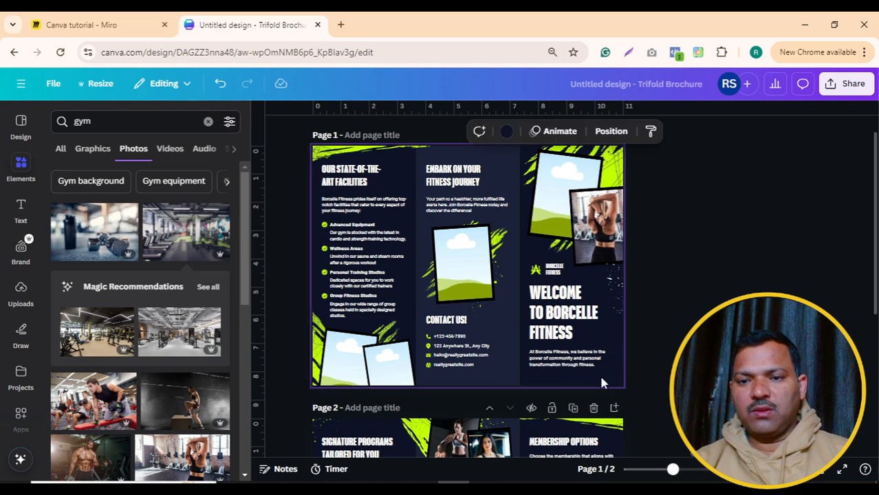
left_click(506, 132)
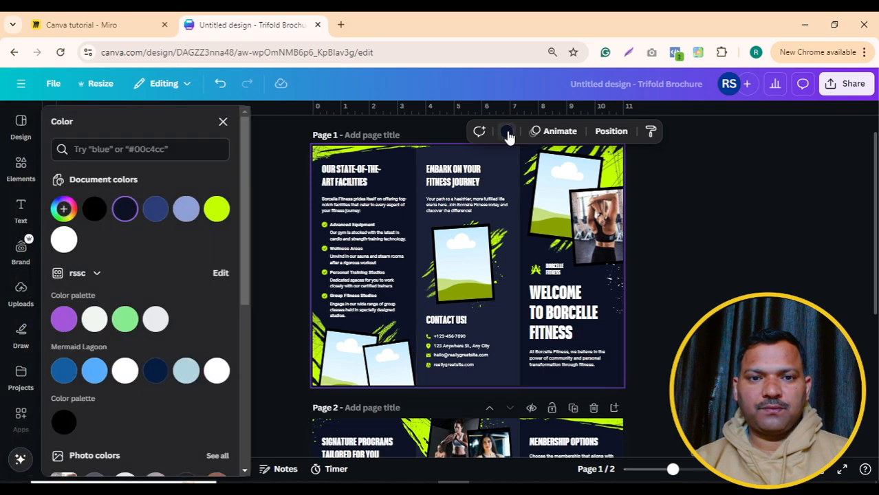
left_click(126, 322)
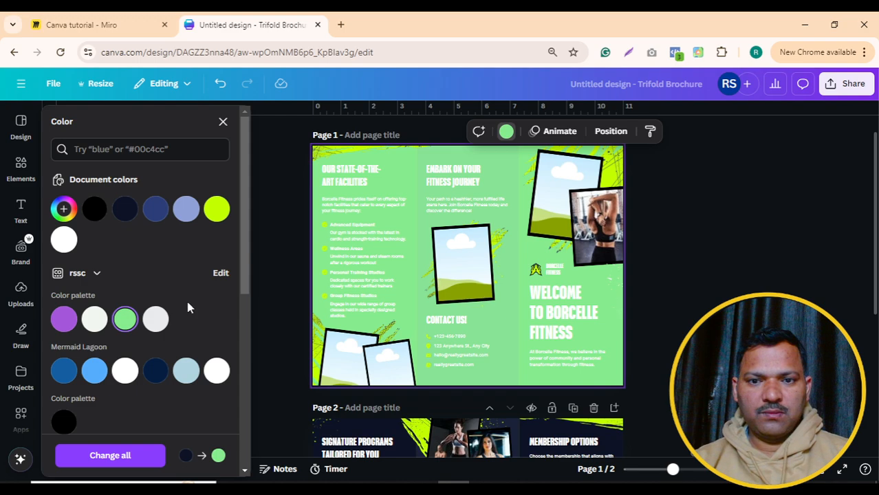
left_click(63, 322)
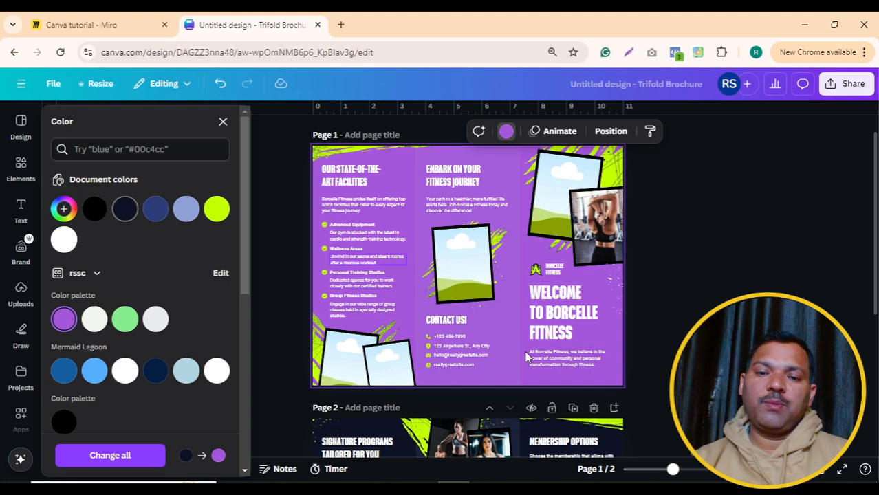
scroll(527, 357, "down", 1)
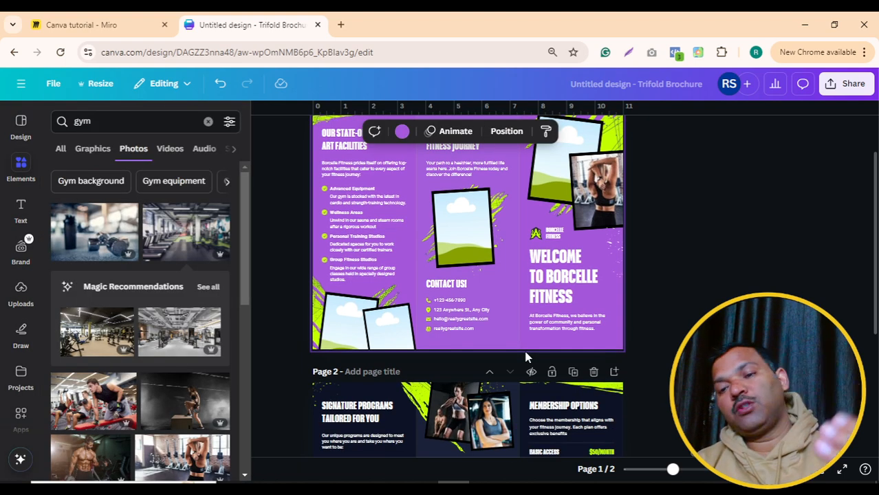
scroll(526, 357, "down", 3)
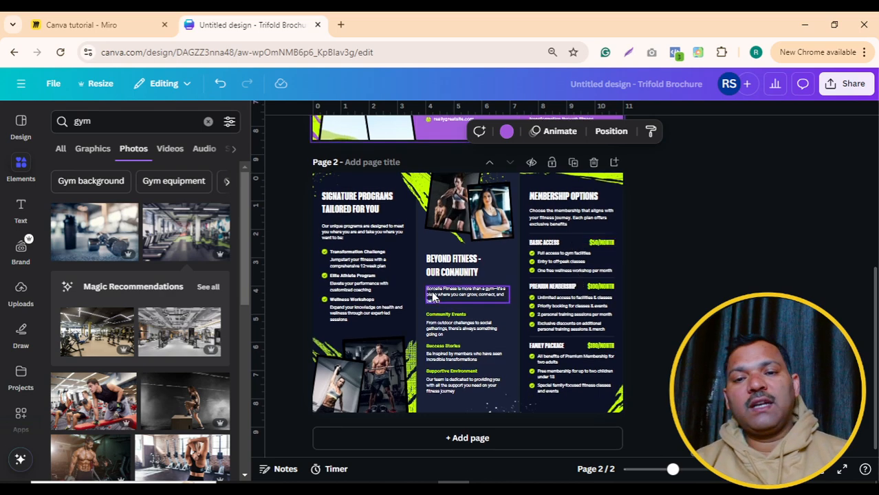
scroll(432, 296, "up", 1)
scroll(533, 296, "up", 5)
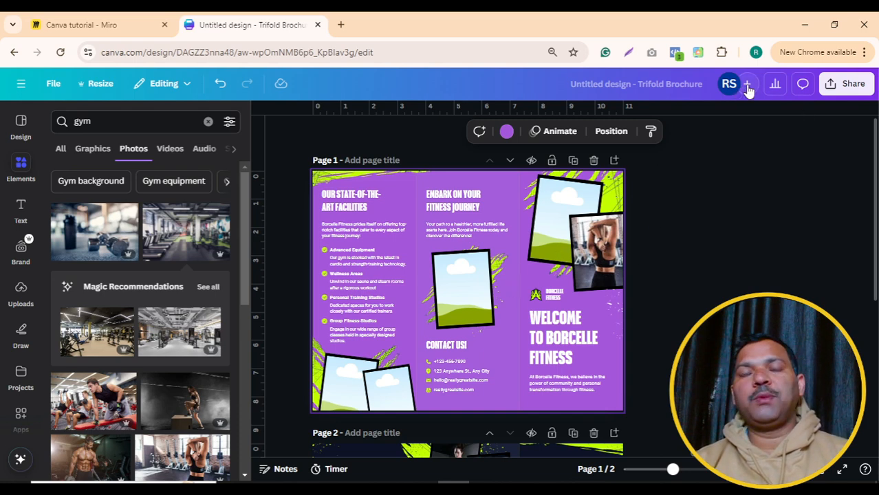
Examine the design's sharing options and the file types offered for downloading it, leaving both without exporting.
left_click(857, 90)
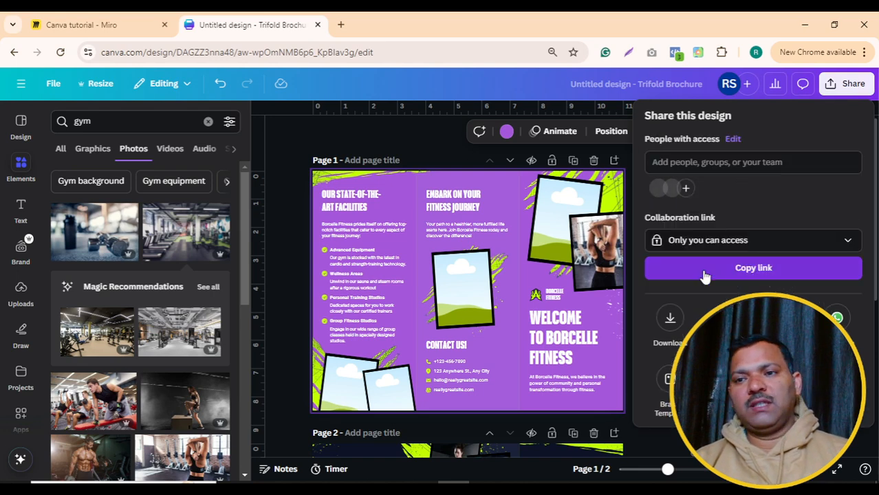
left_click(669, 324)
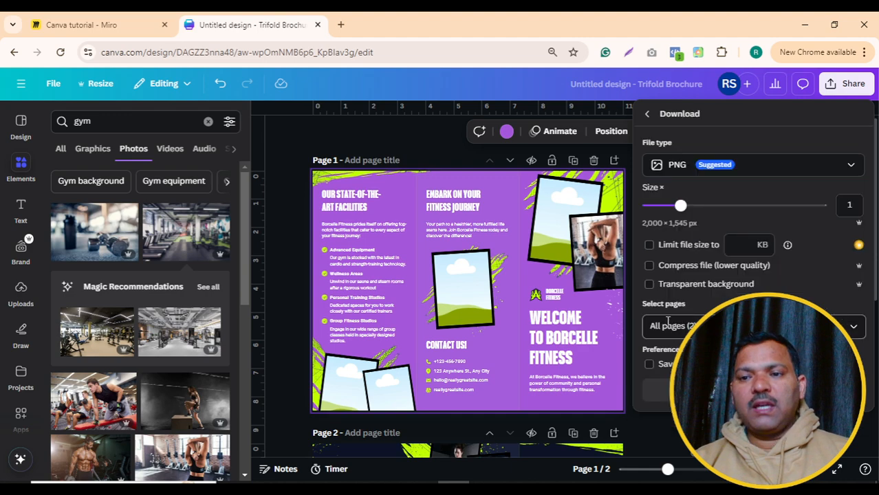
left_click(853, 168)
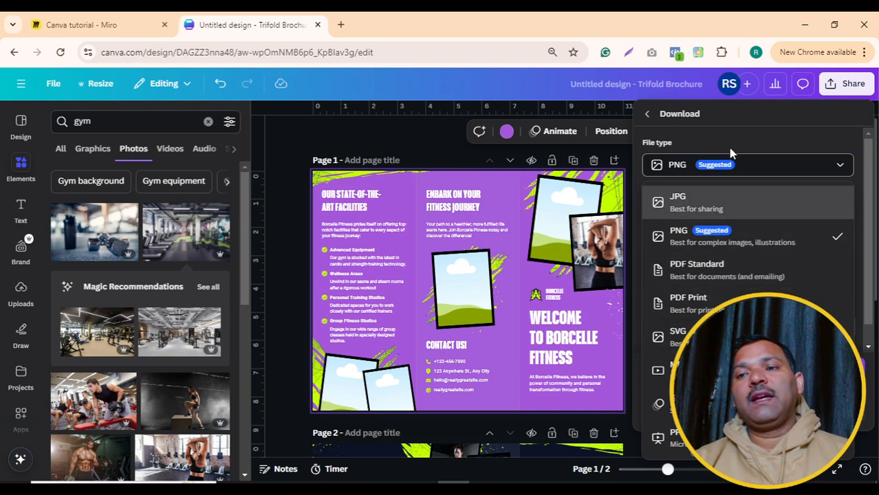
left_click(404, 134)
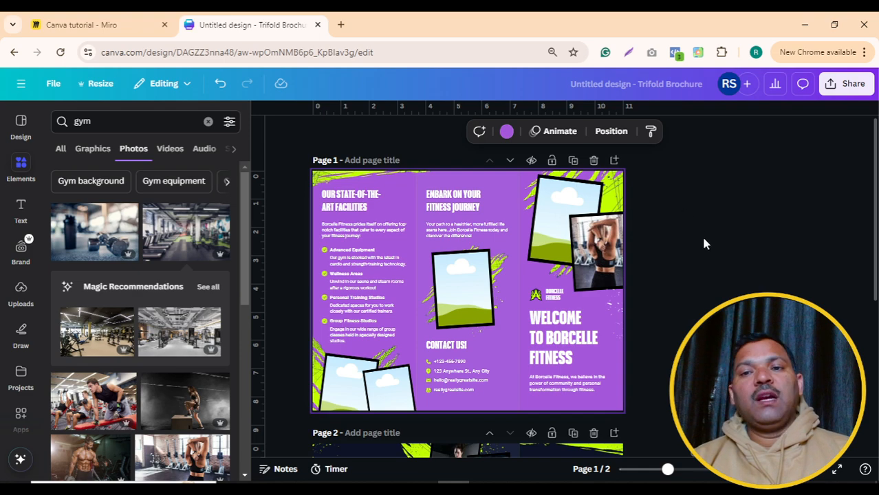
left_click(845, 86)
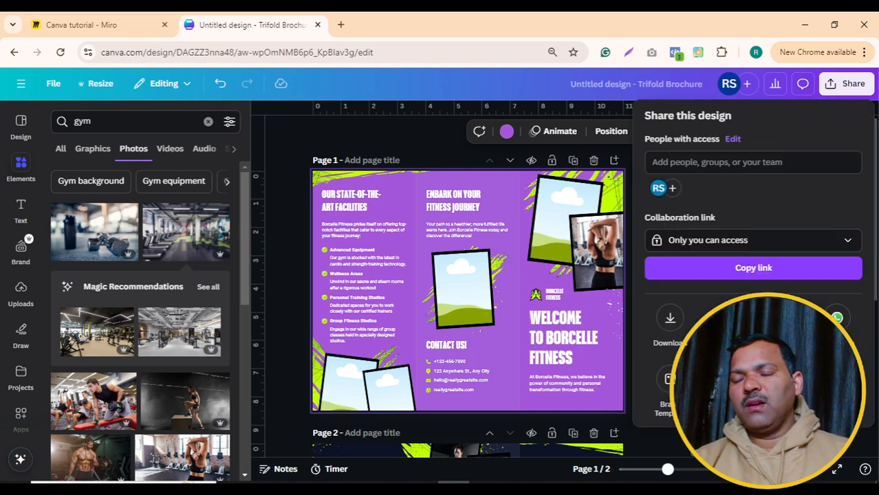
key("Escape")
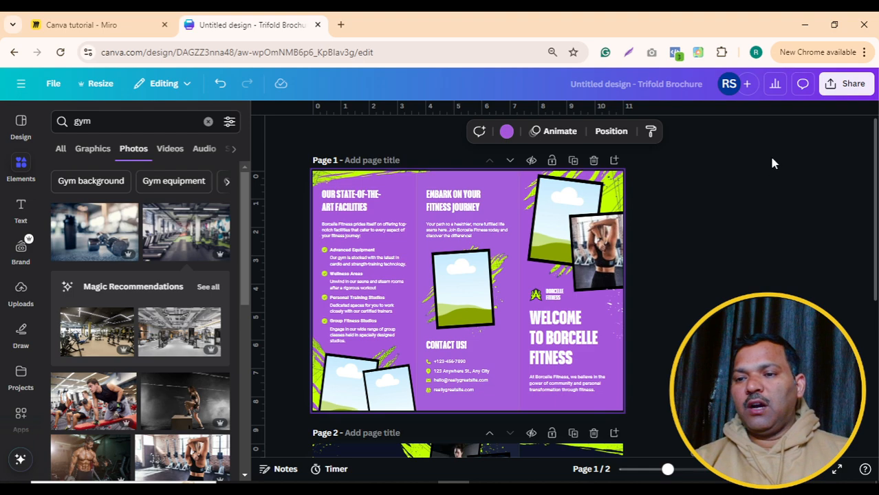
left_click(843, 86)
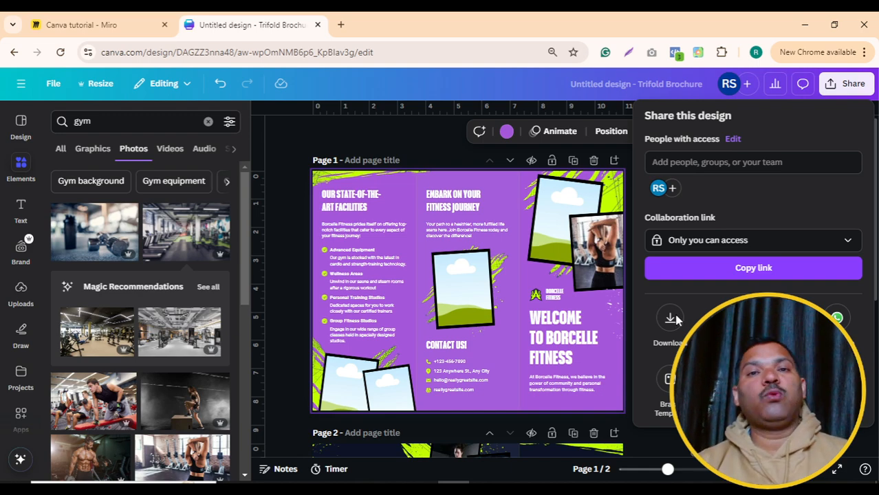
left_click(288, 241)
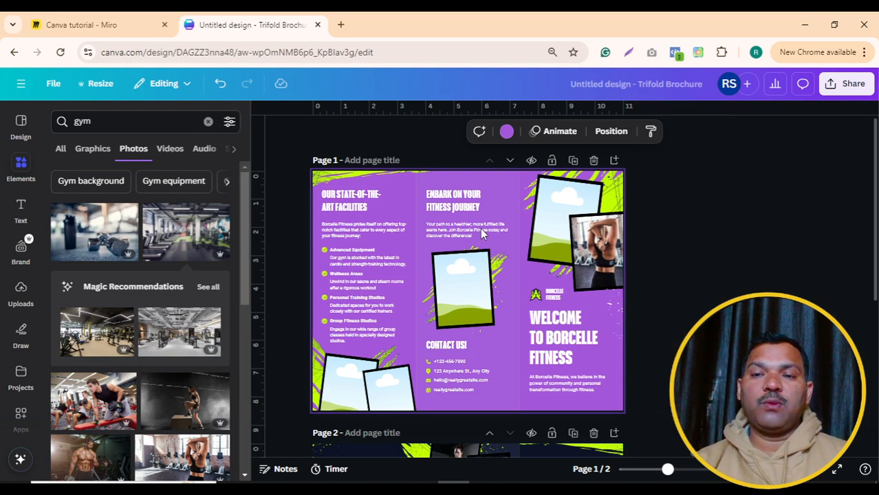
left_click(513, 288)
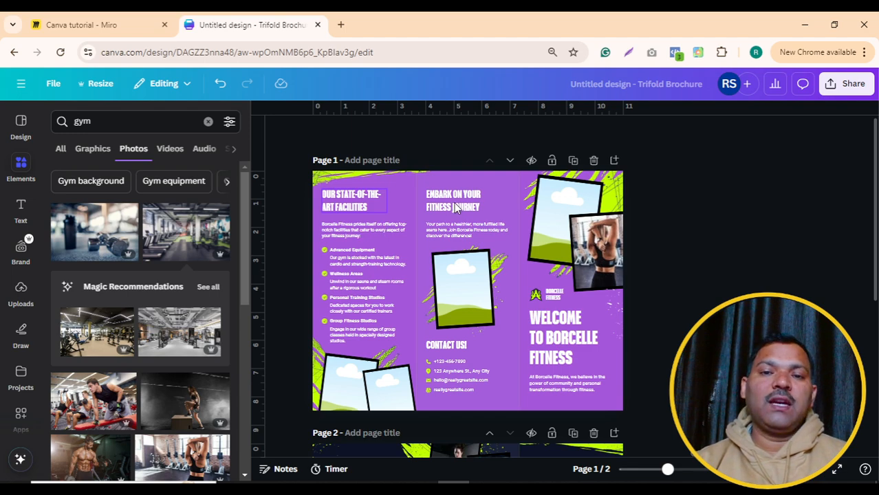
left_click(472, 227)
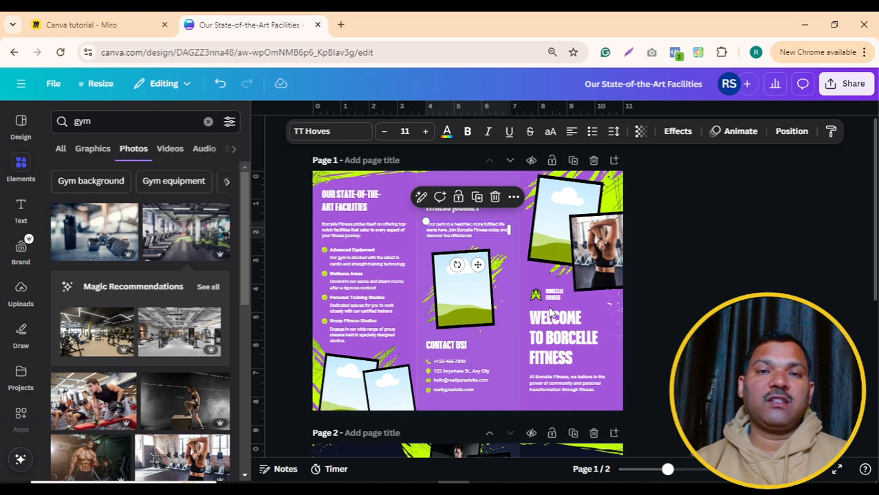
left_click(688, 351)
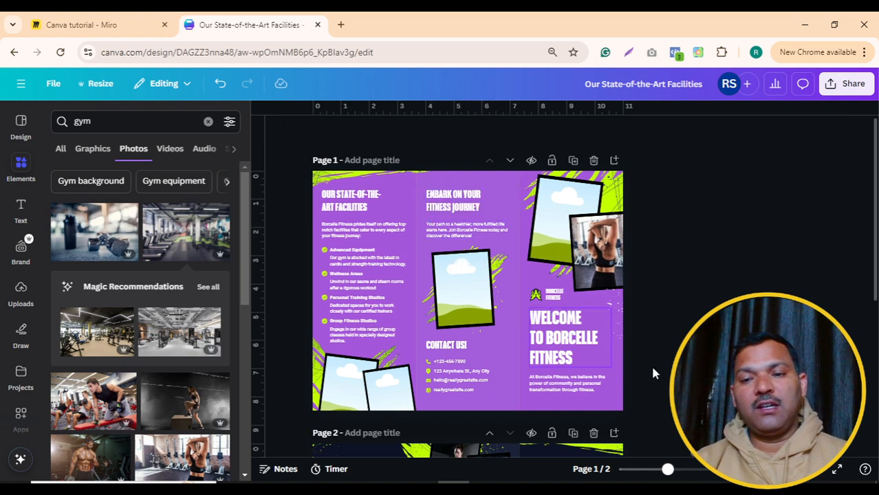
scroll(653, 373, "down", 2)
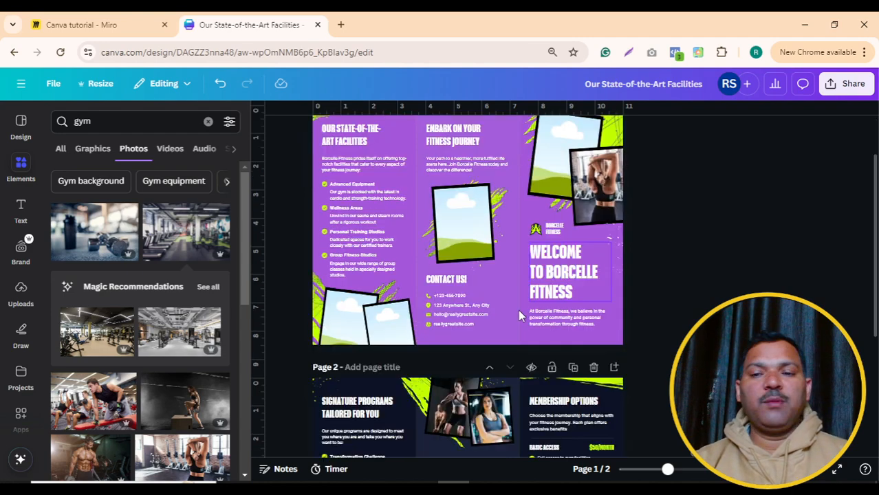
scroll(520, 315, "down", 4)
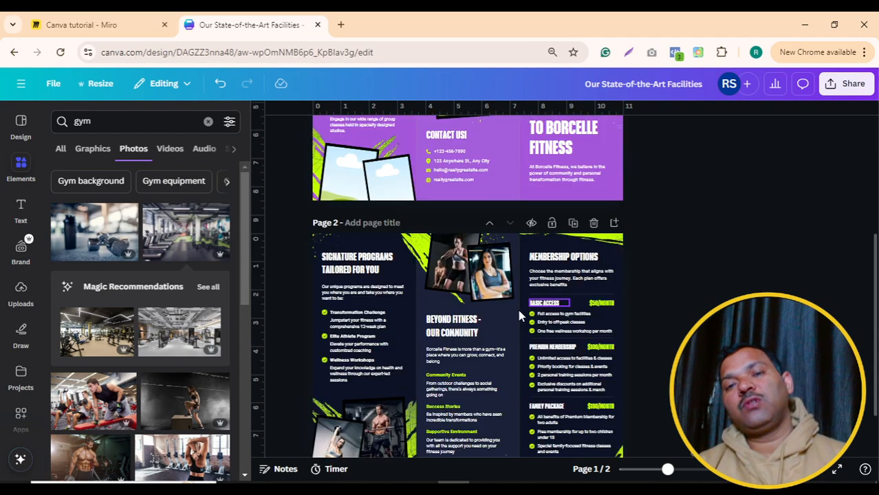
scroll(520, 315, "up", 4)
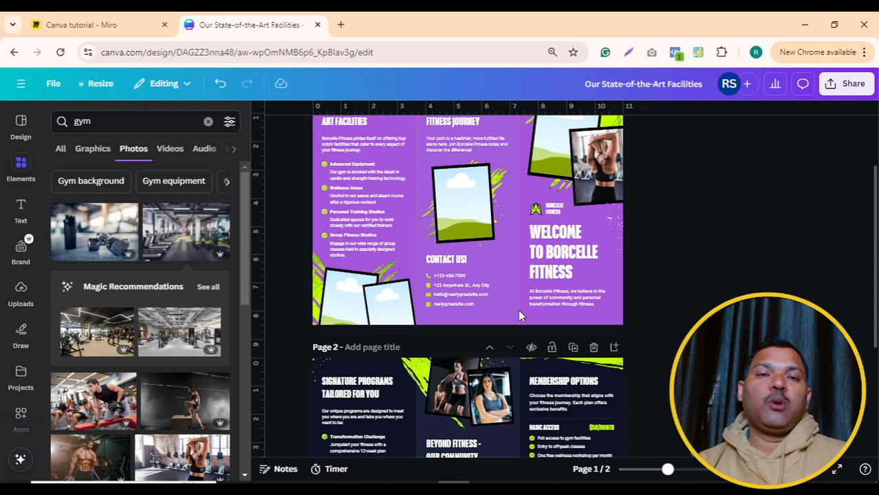
scroll(519, 315, "down", 5)
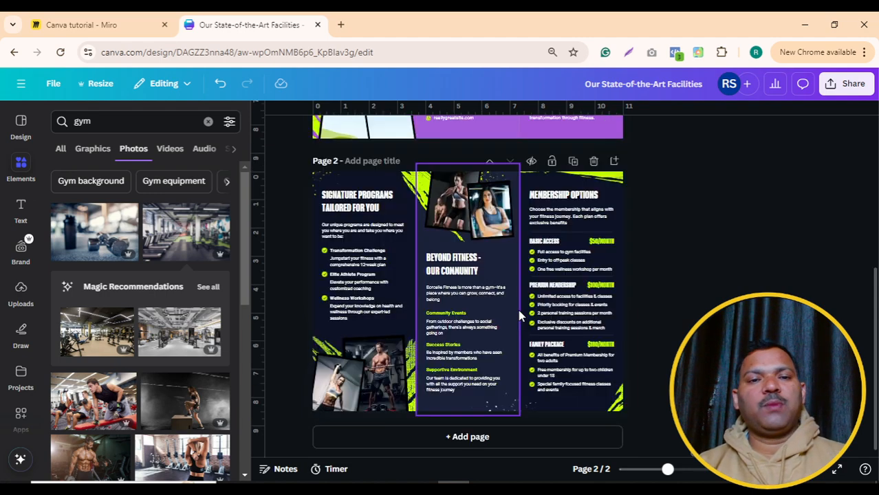
Replace both pages of the brochure with the similar template "White and Blue Fitness Personal Trainer Trifold Brochure".
left_click(20, 137)
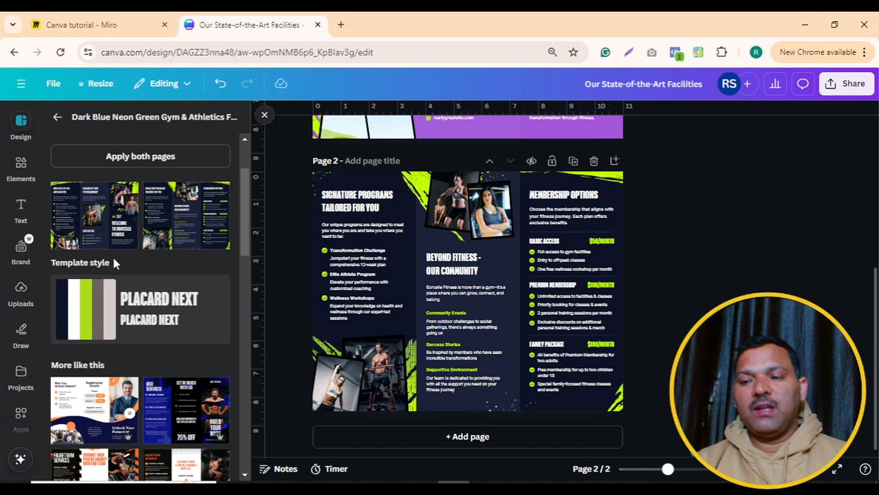
scroll(166, 318, "down", 5)
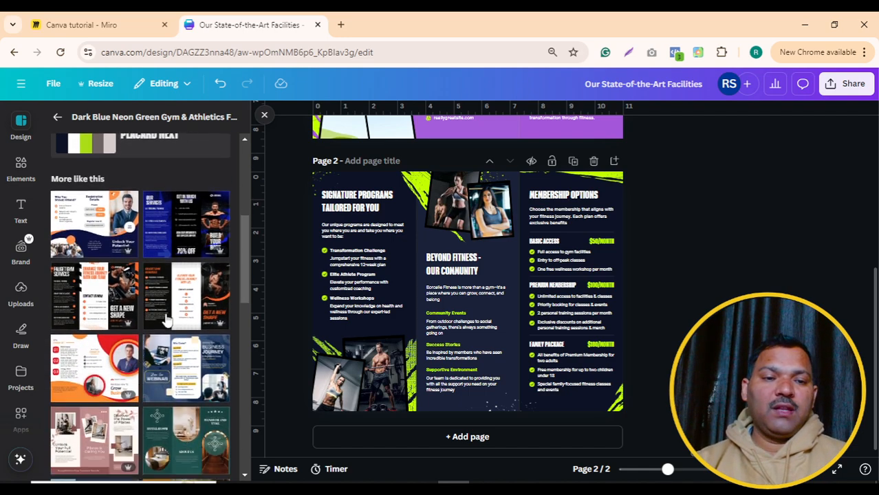
left_click(191, 224)
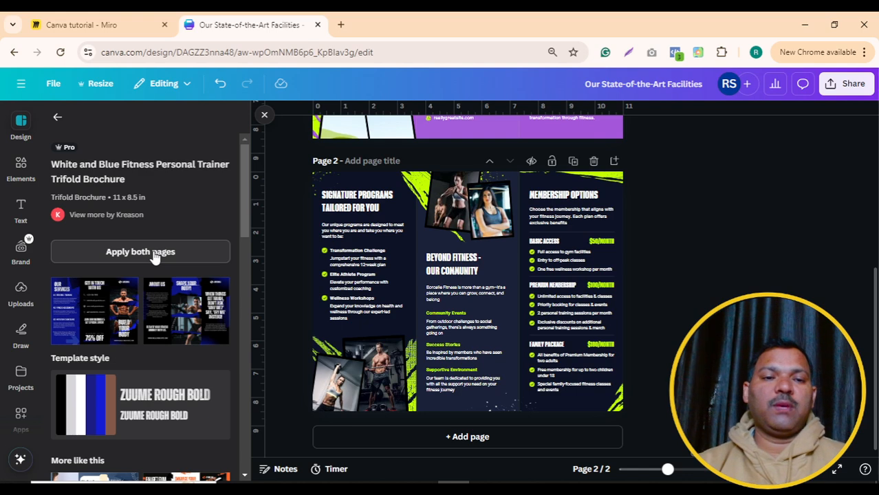
left_click(167, 294)
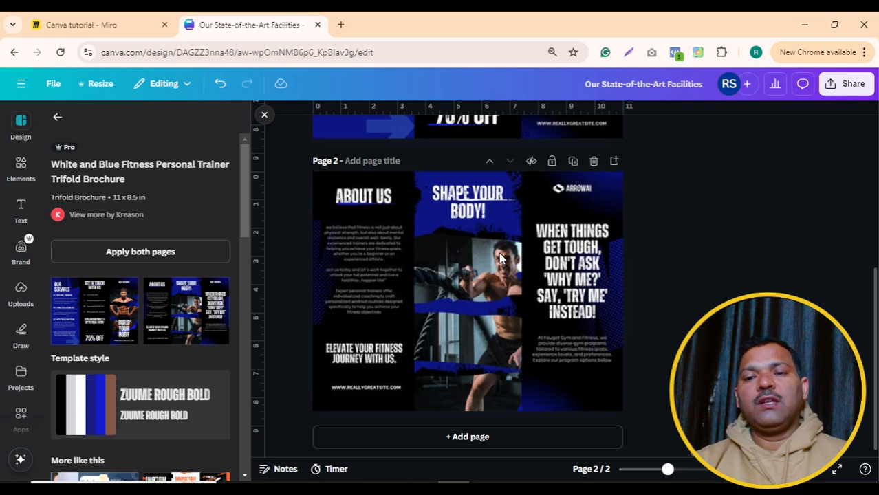
left_click(669, 306)
scroll(550, 301, "up", 5)
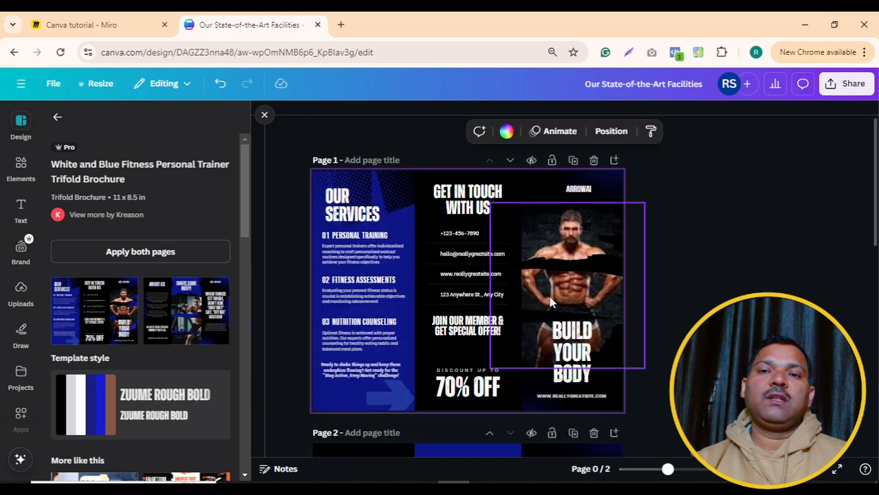